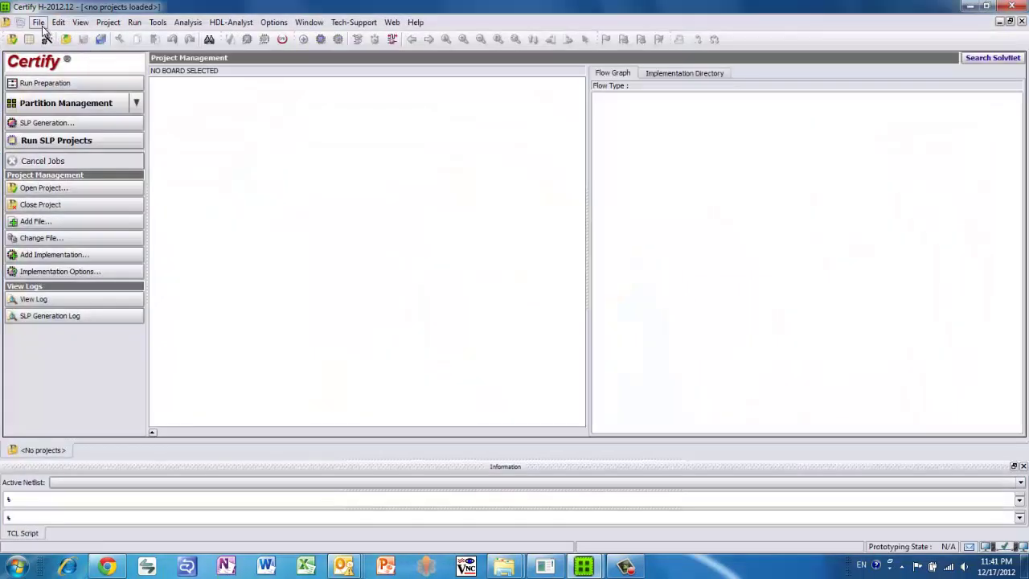
- Open the existing project h7_bus.prj from the recent projects
left_click(40, 23)
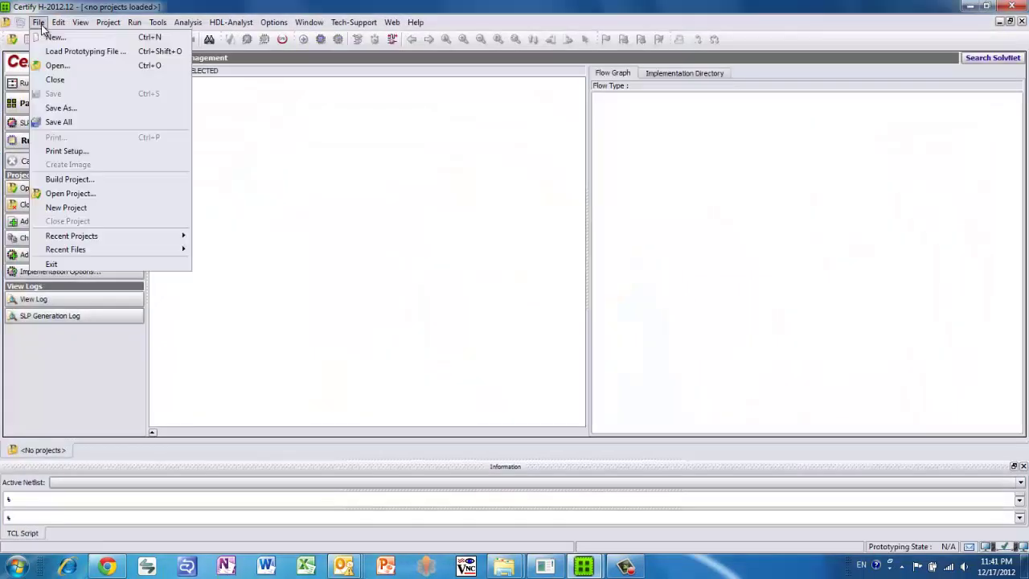
left_click(91, 195)
left_click(419, 214)
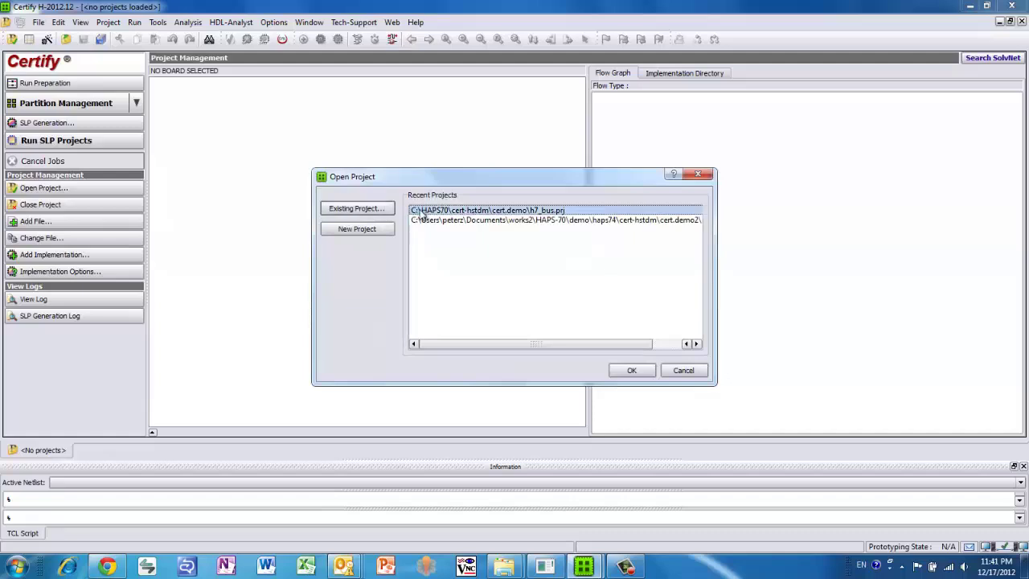
double_click(419, 214)
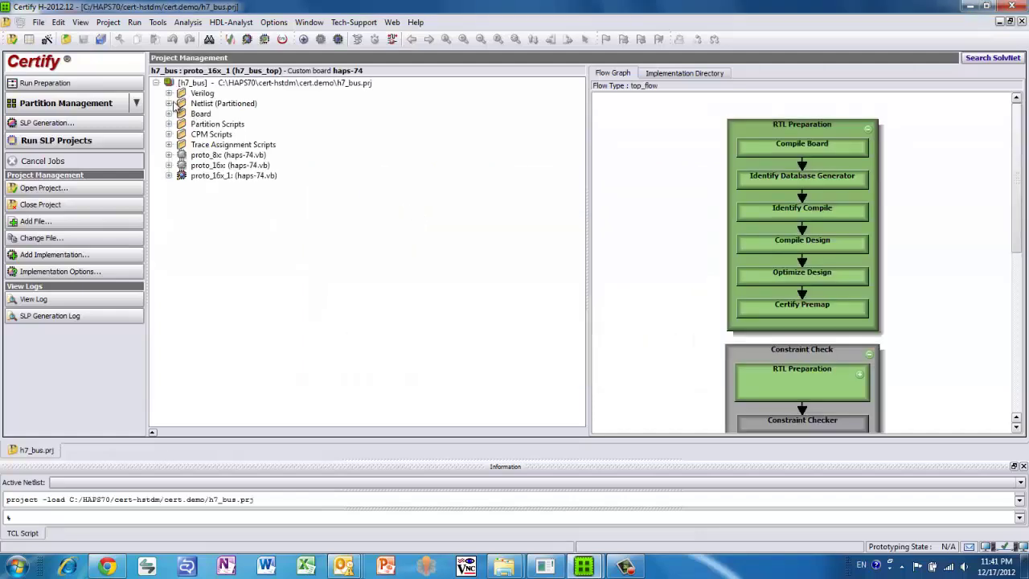
- Examine the Verilog source files and the board file in the h7_bus project tree
left_click(169, 93)
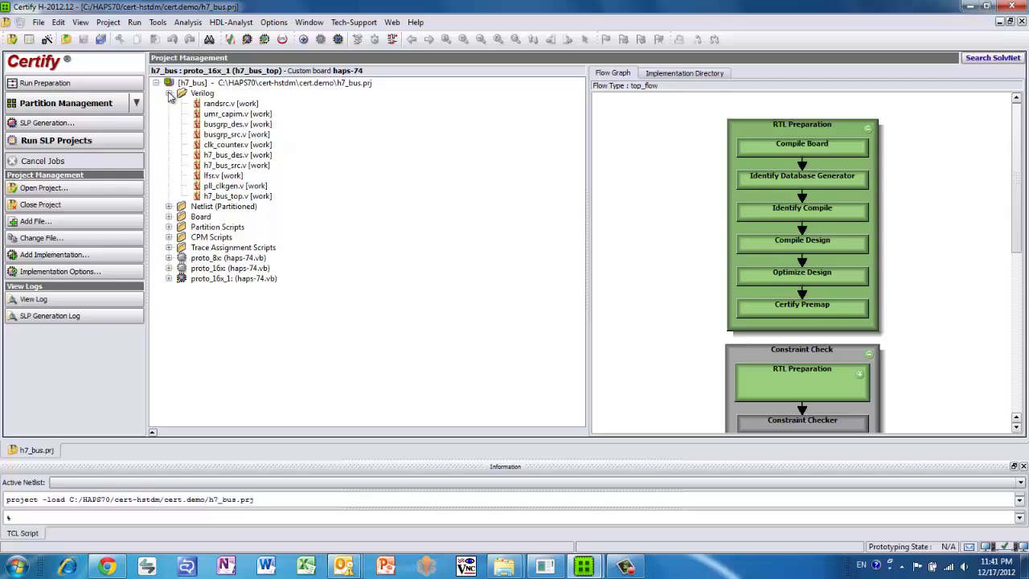
left_click(169, 94)
left_click(168, 114)
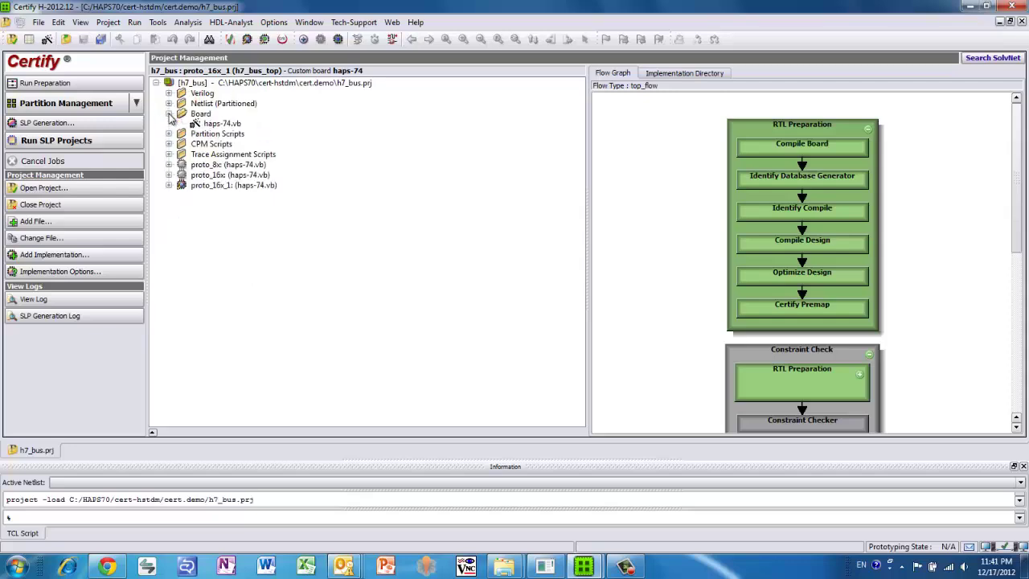
left_click(169, 114)
- Review the Verilog, device, prototyping tools and constraints settings in the implementation options of proto_16x_1
left_click(216, 176)
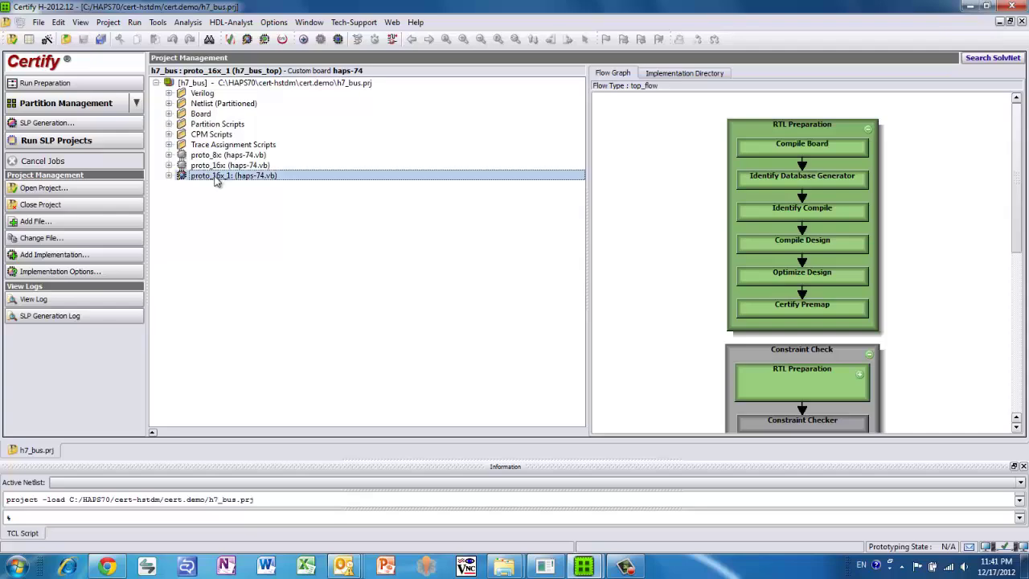
right_click(215, 180)
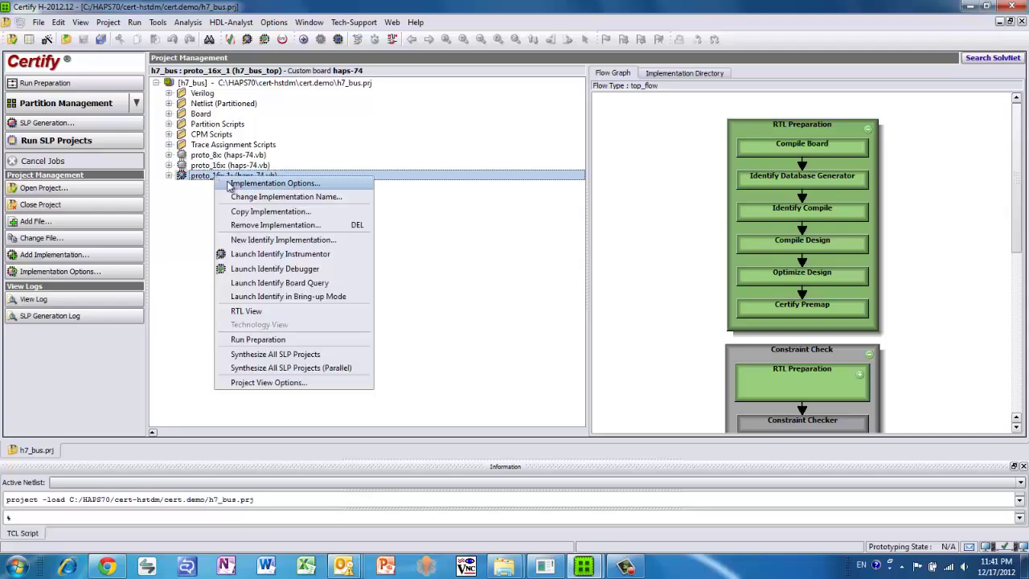
left_click(227, 184)
left_click(402, 101)
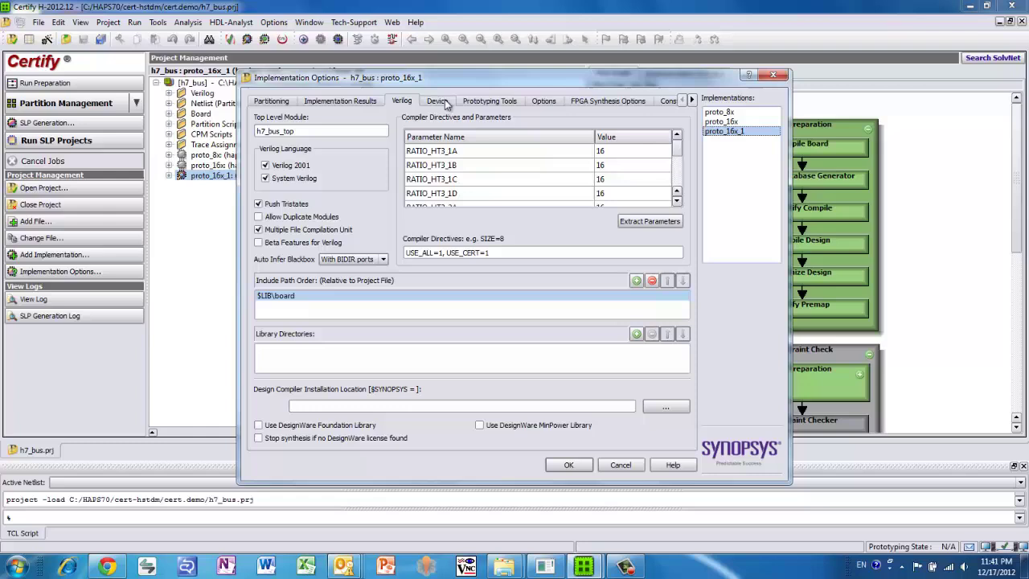
left_click(438, 100)
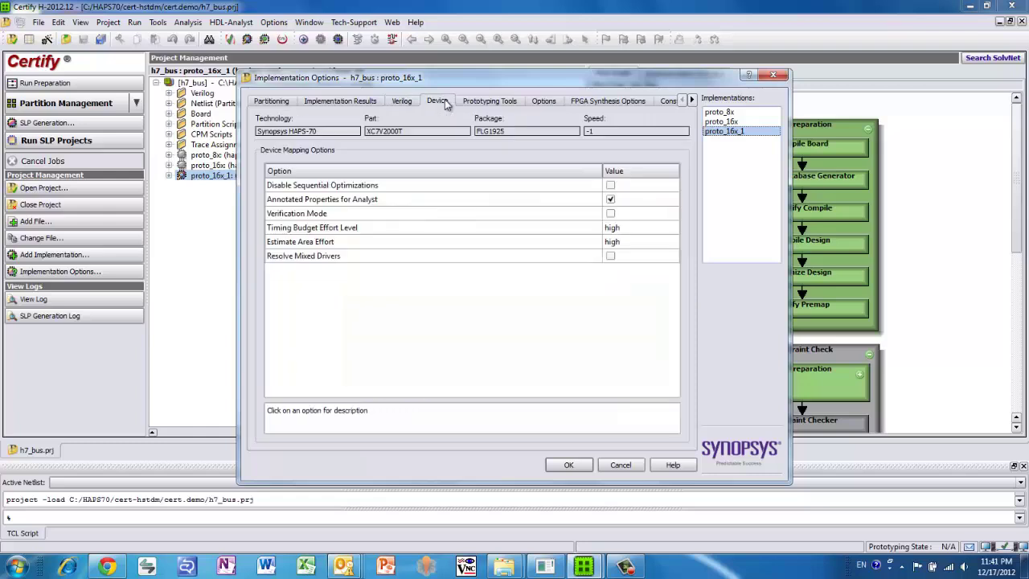
left_click(507, 102)
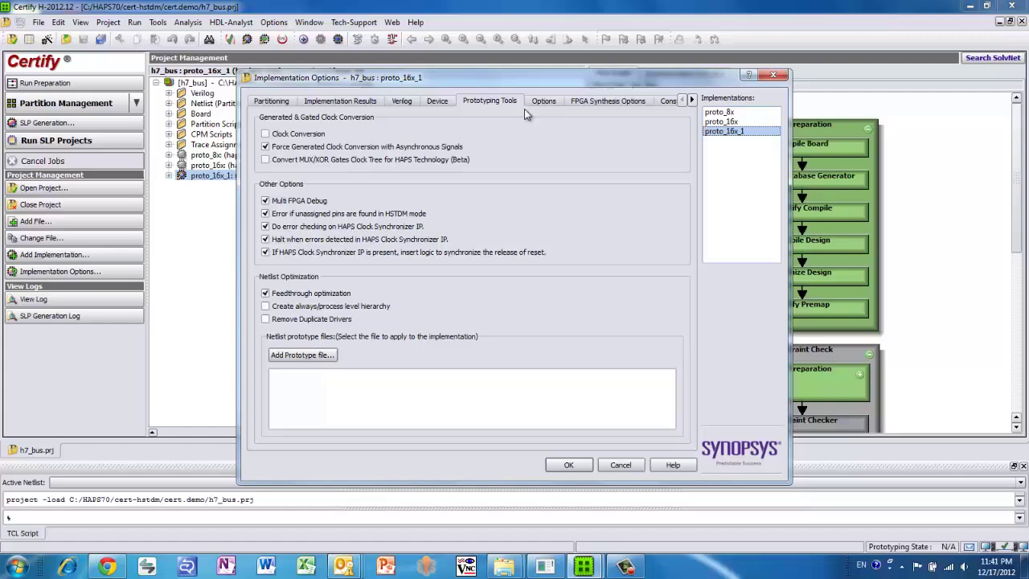
left_click(667, 102)
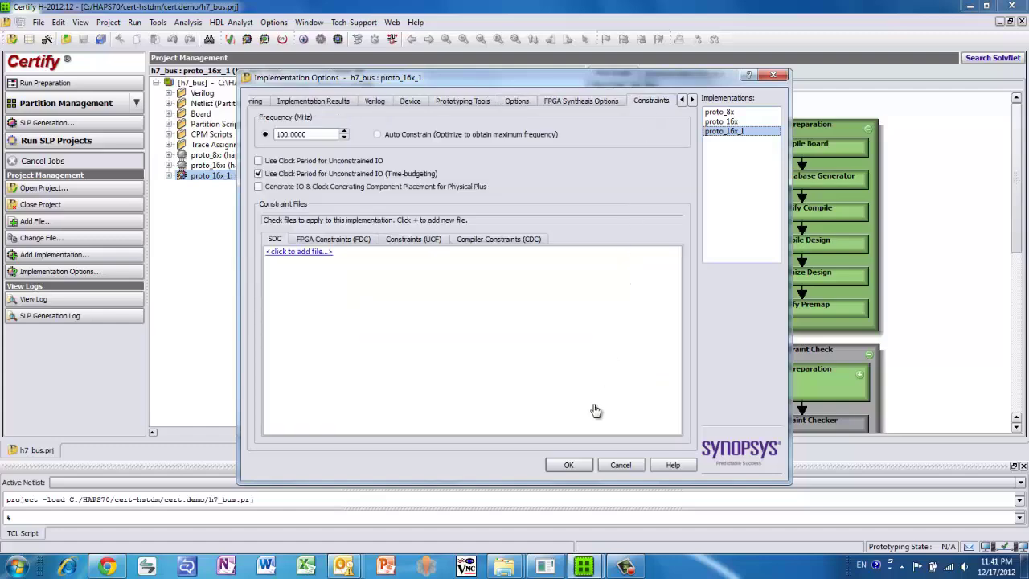
left_click(574, 468)
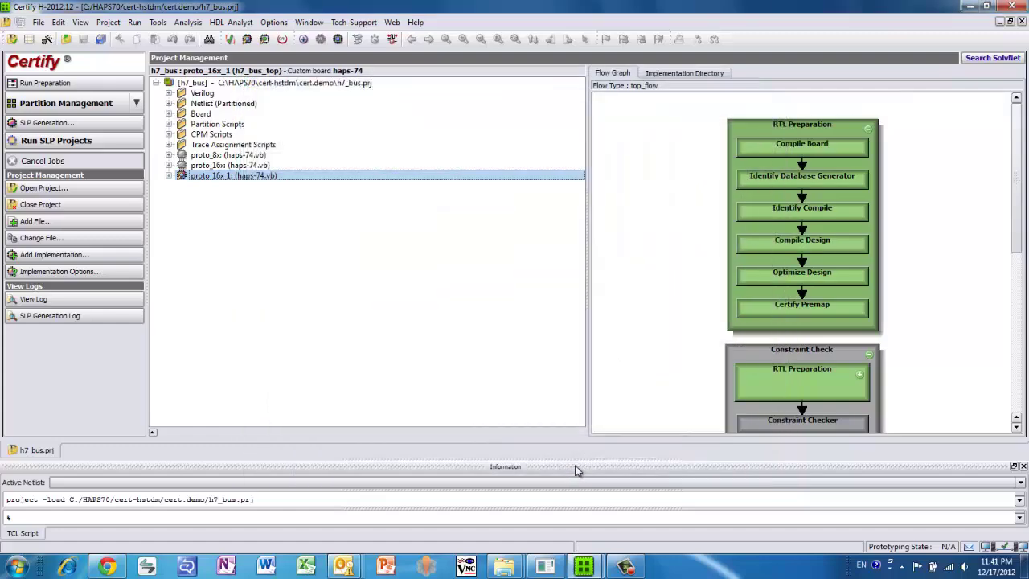
- Launch Identify Instrumentor for proto_16x_1 and configure the IICE sampler with internal_memory buffer and a sample depth of 1024
left_click(248, 40)
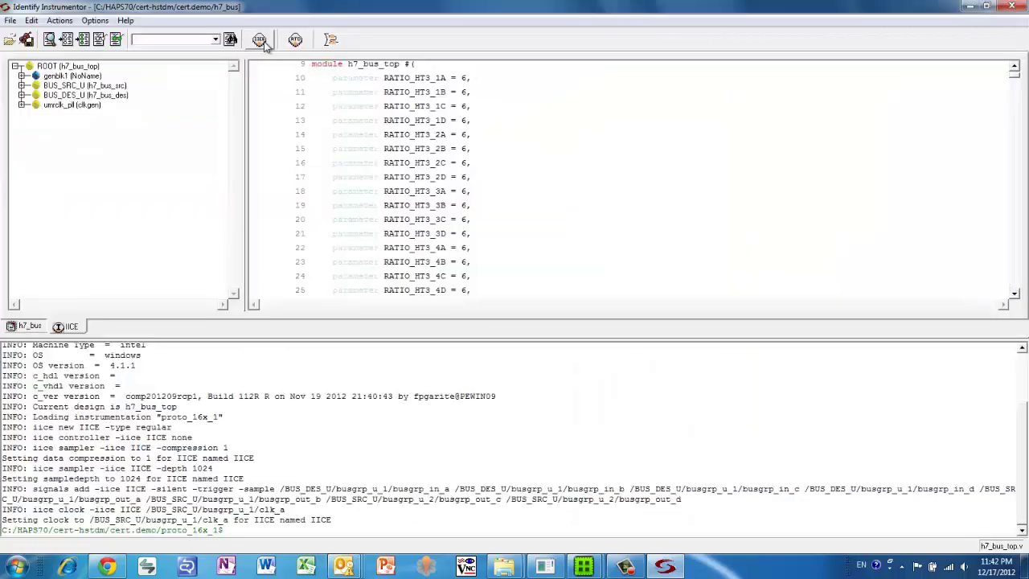
left_click(259, 41)
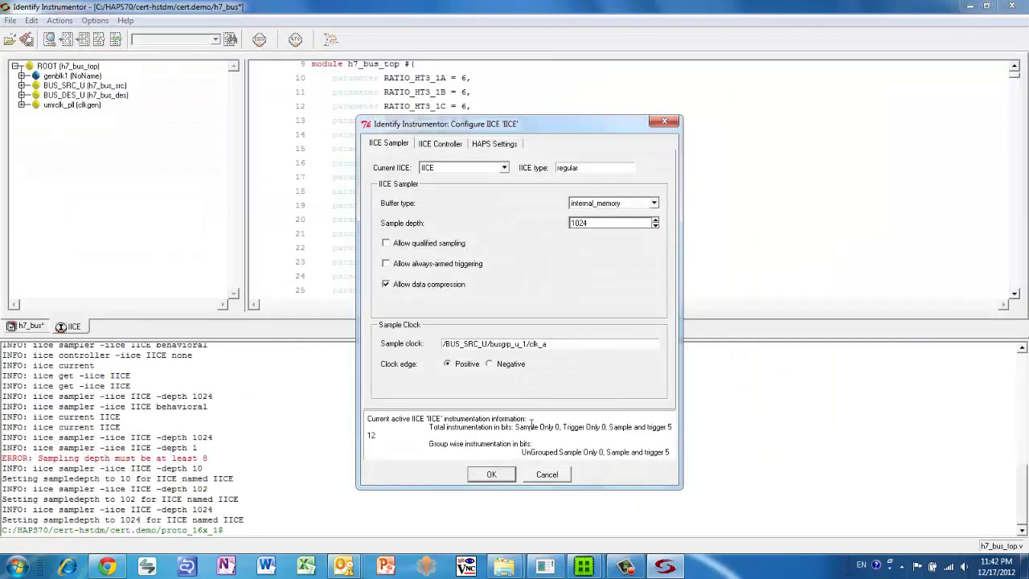
left_click(492, 475)
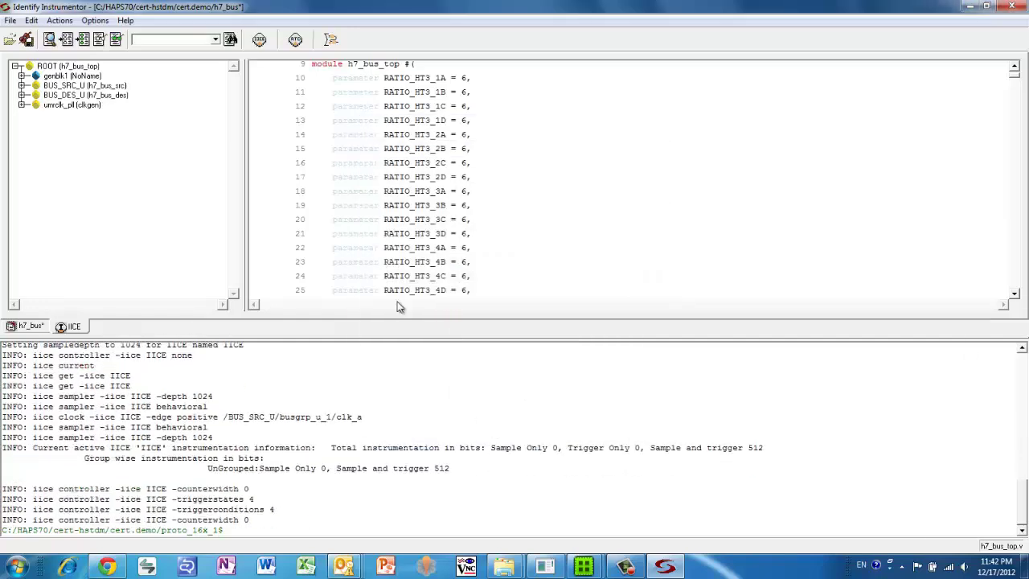
- Set clk_a of busgrp_u_1 under BUS_SRC_U as the sample clock
left_click(22, 85)
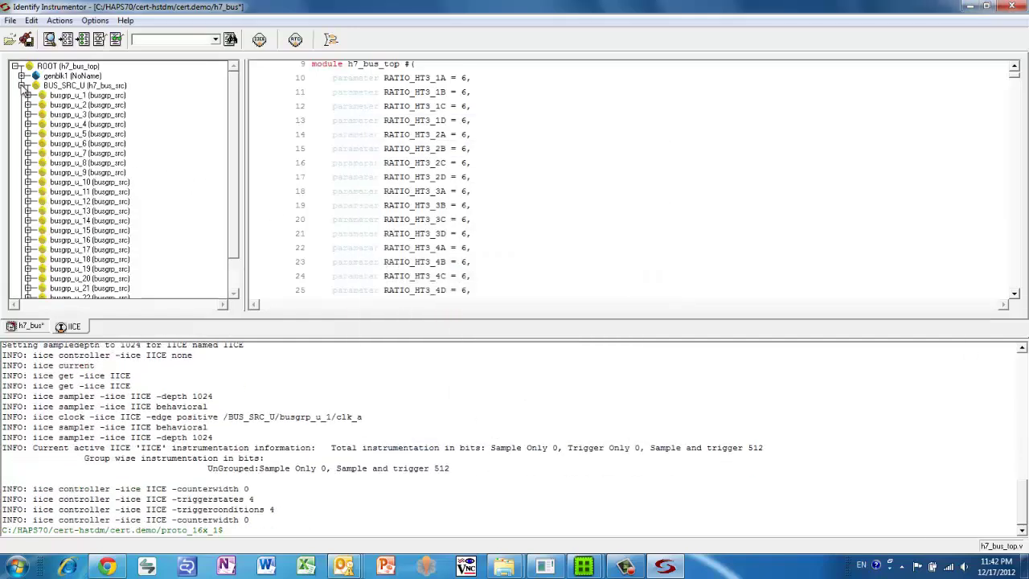
left_click(64, 96)
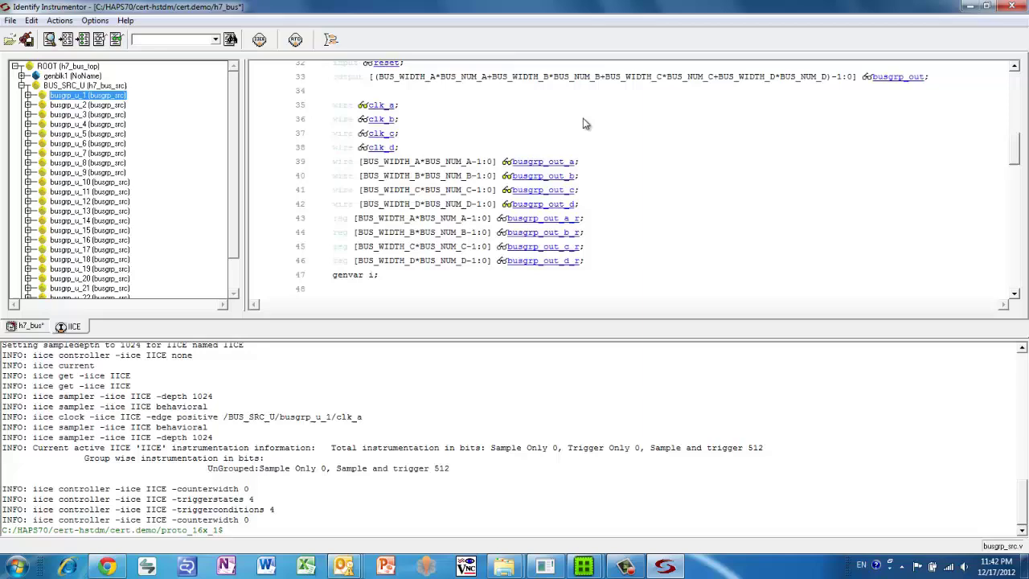
right_click(384, 104)
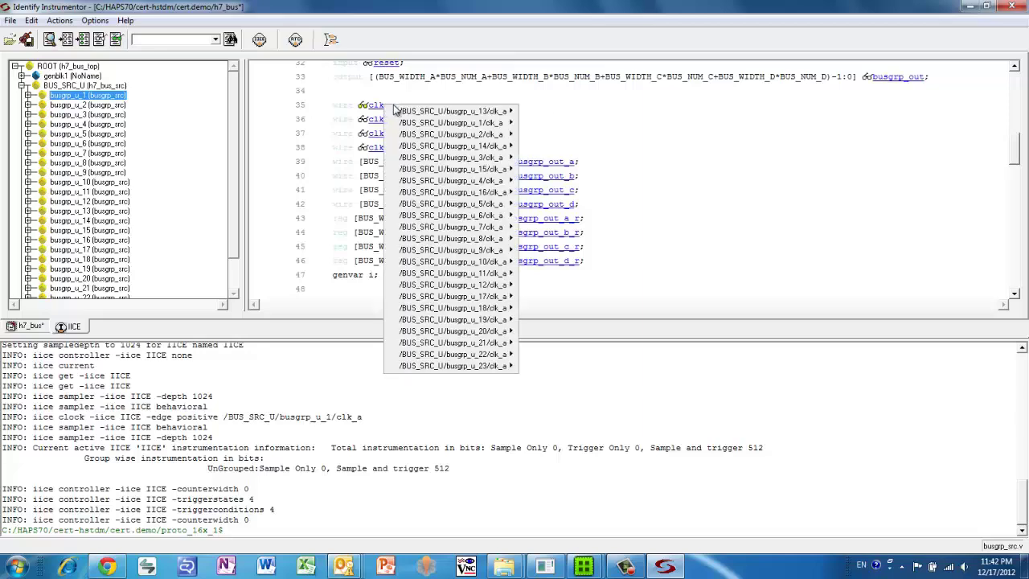
mouse_move(511, 127)
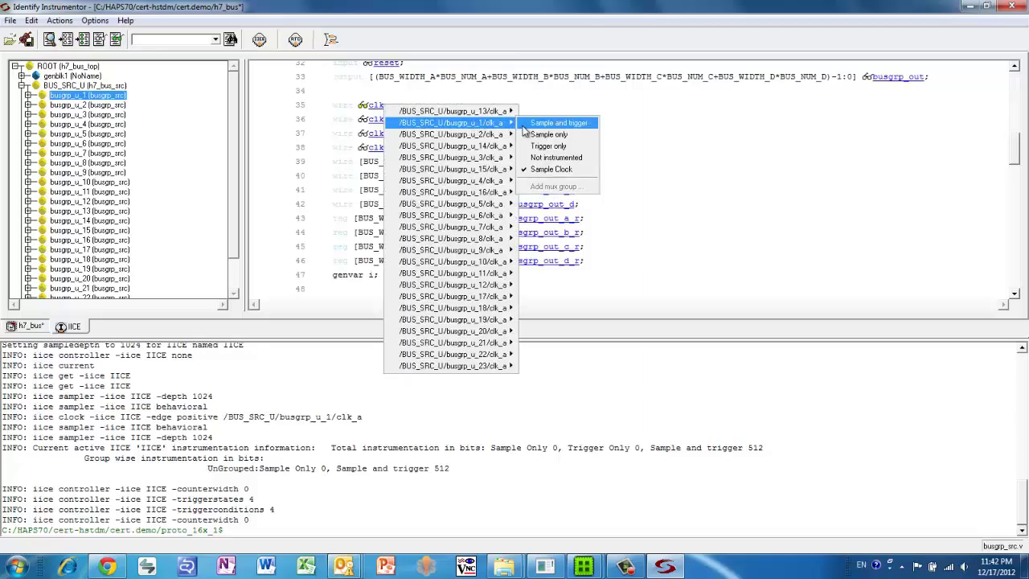
left_click(546, 170)
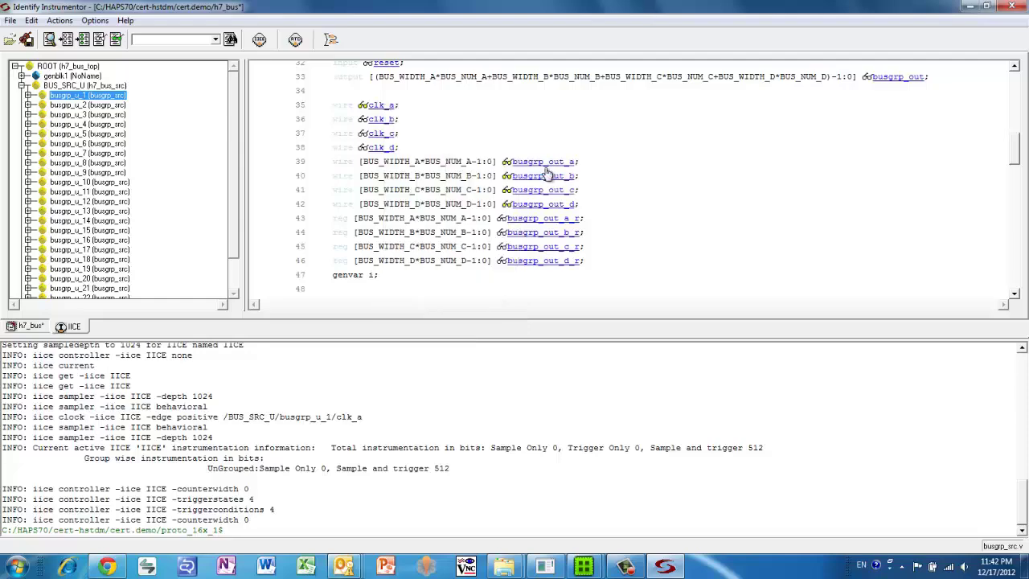
- Instrument the signal busgrp_out_a of /BUS_SRC_U/busgrp_u_1 as sample and trigger
right_click(552, 165)
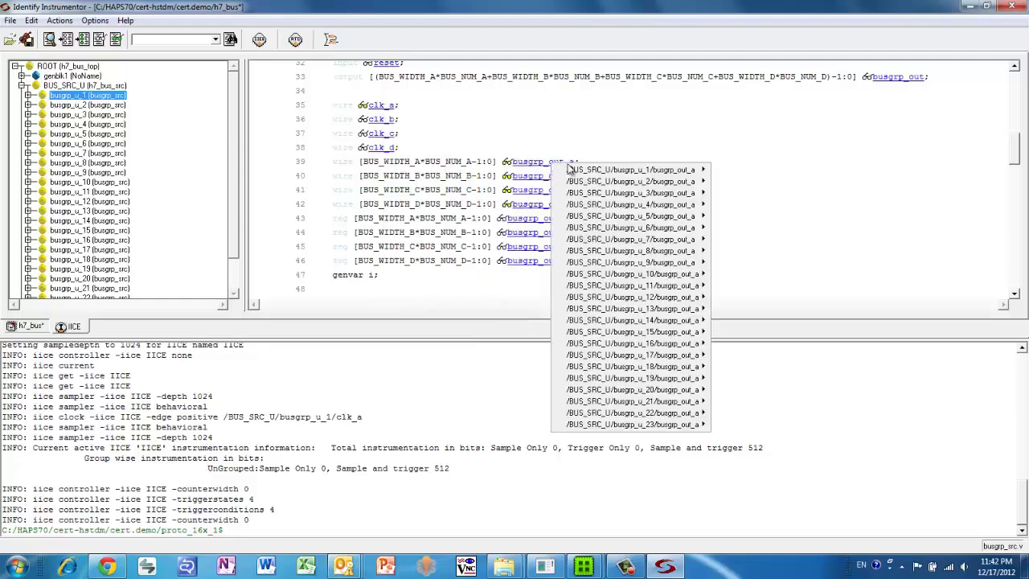
mouse_move(659, 175)
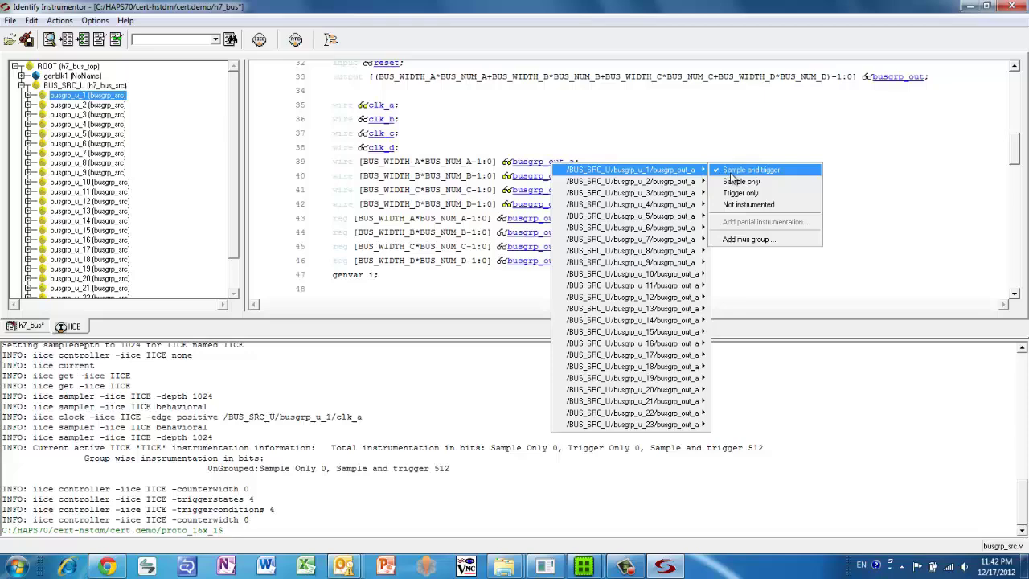
left_click(730, 171)
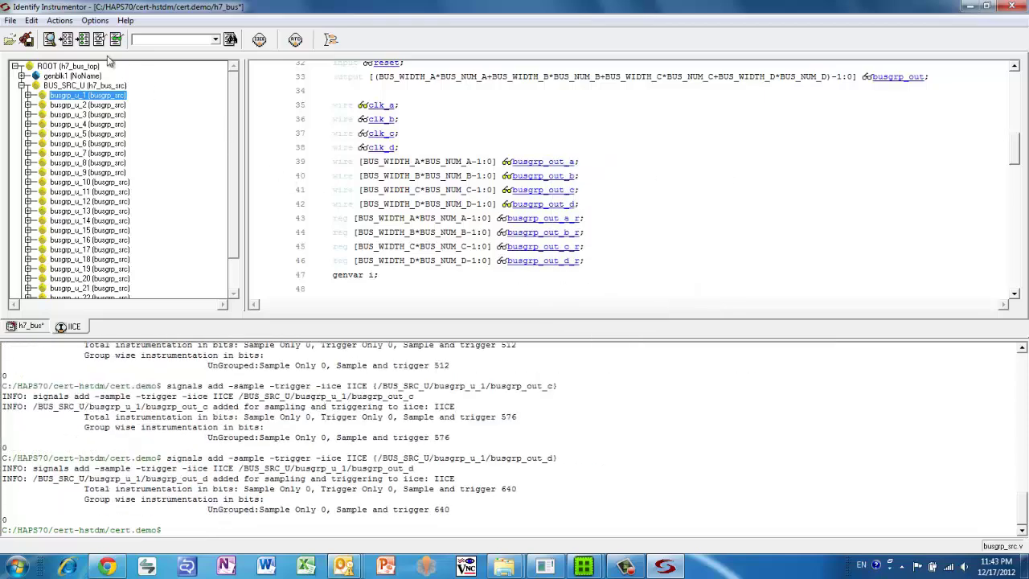
- Save the project instrumentation and exit Identify Instrumentor
left_click(27, 39)
left_click(10, 20)
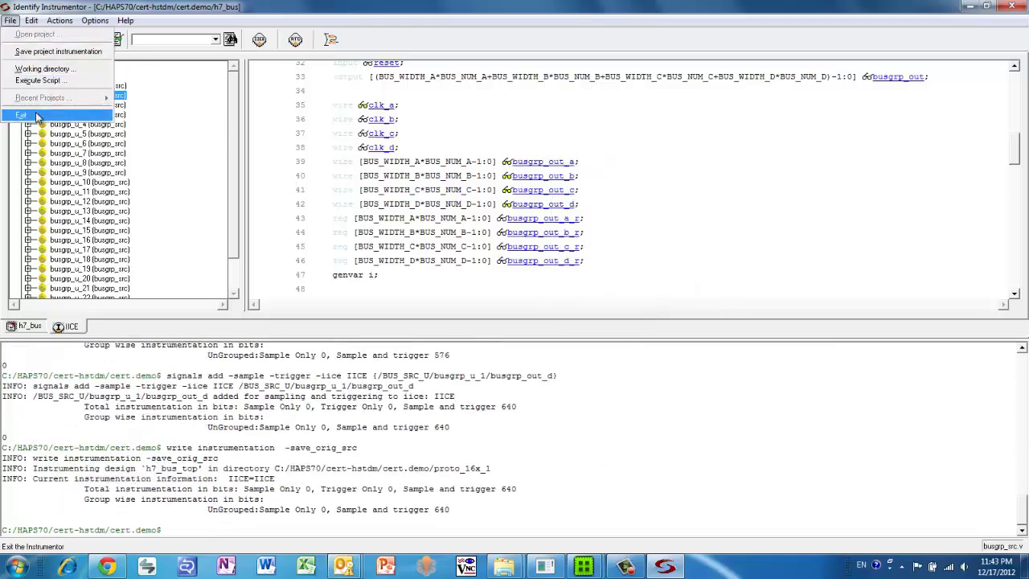
left_click(21, 115)
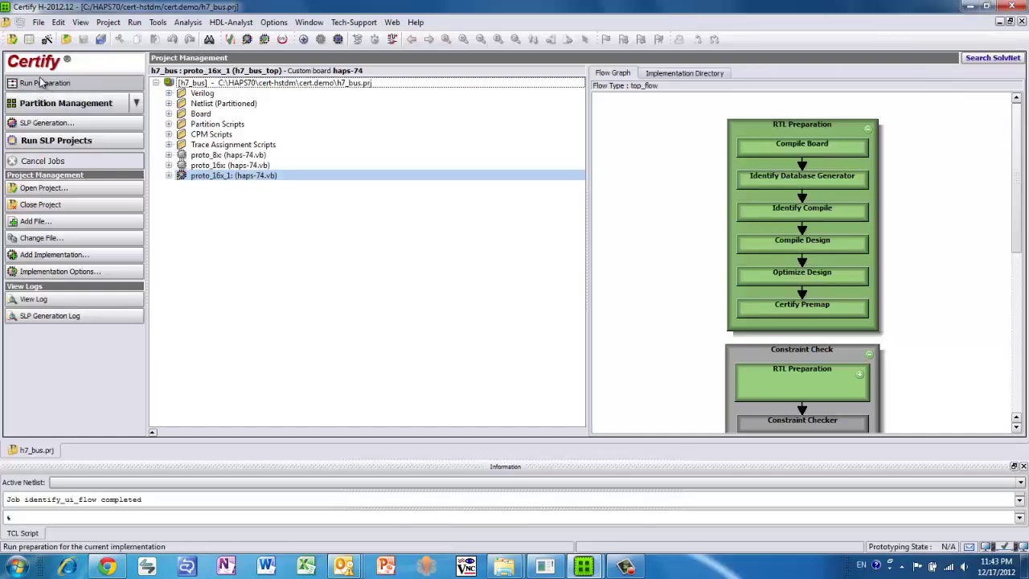
- Run preparation for the proto_16x_1 implementation and open its partition management
left_click(42, 83)
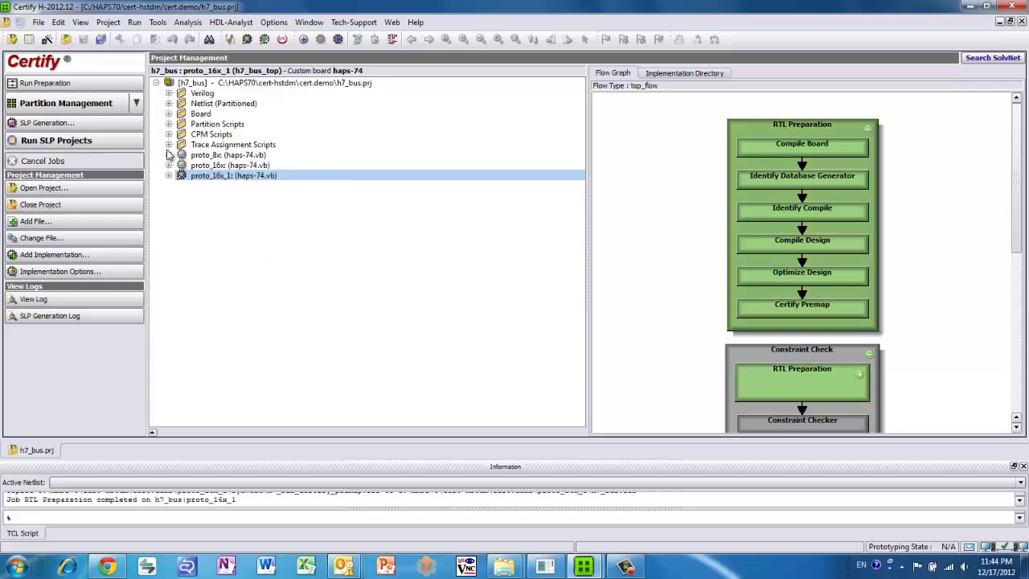
left_click(91, 103)
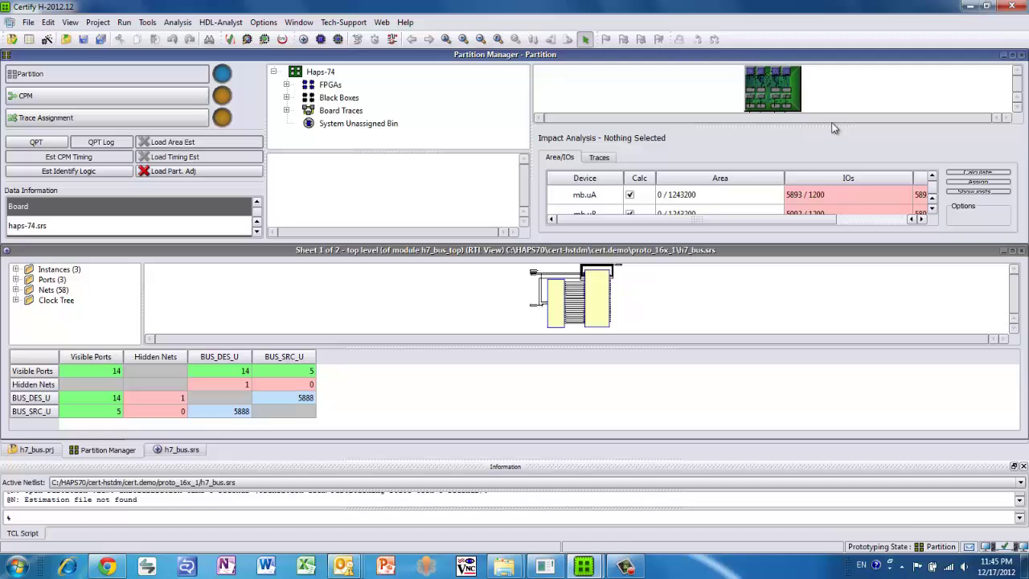
- Enter the CPM stage, set the CPM type for FPGA mb.uA to HSTDM16_v, and review its assigned cable nets
left_click(119, 93)
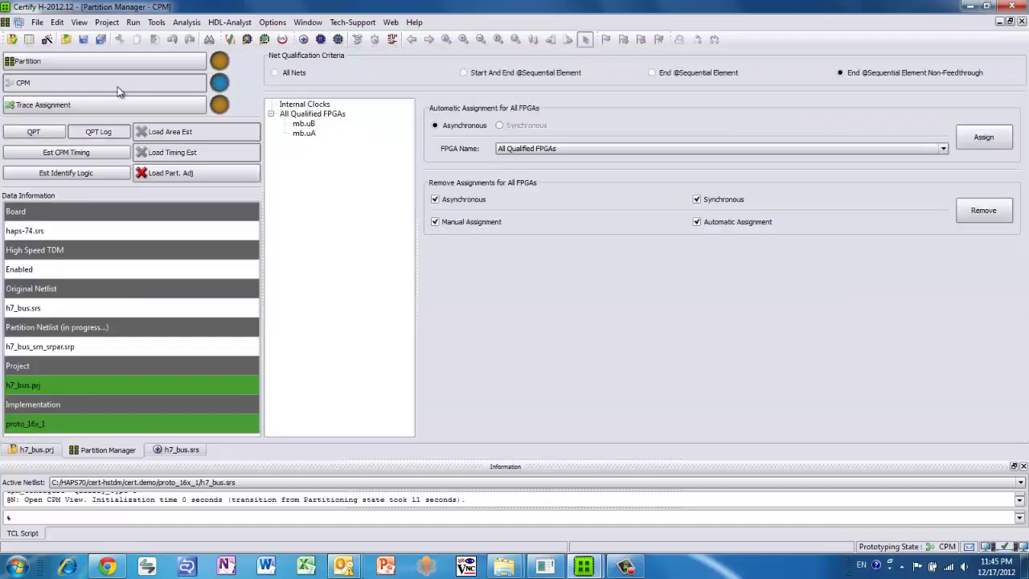
left_click(312, 133)
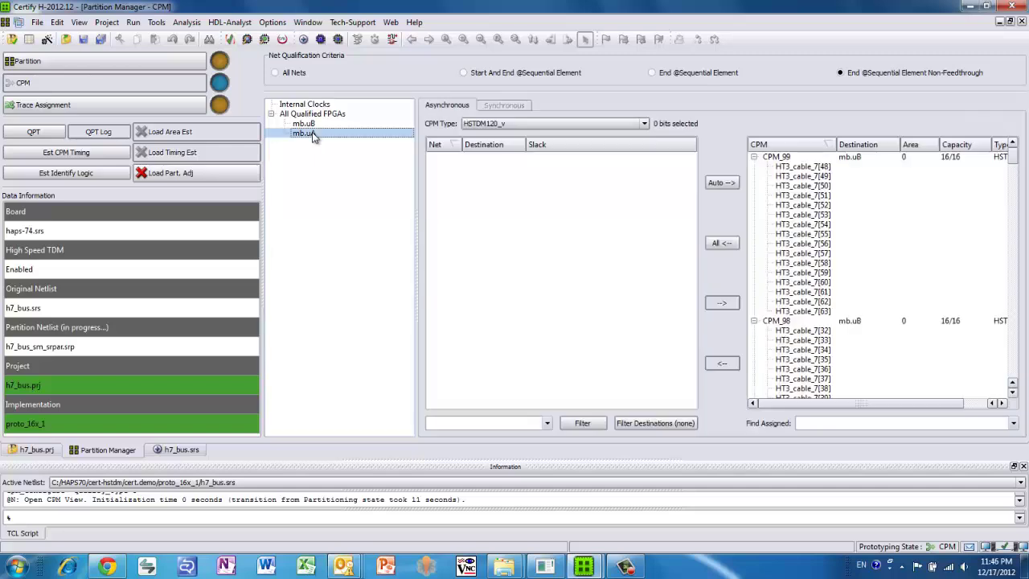
left_click(557, 125)
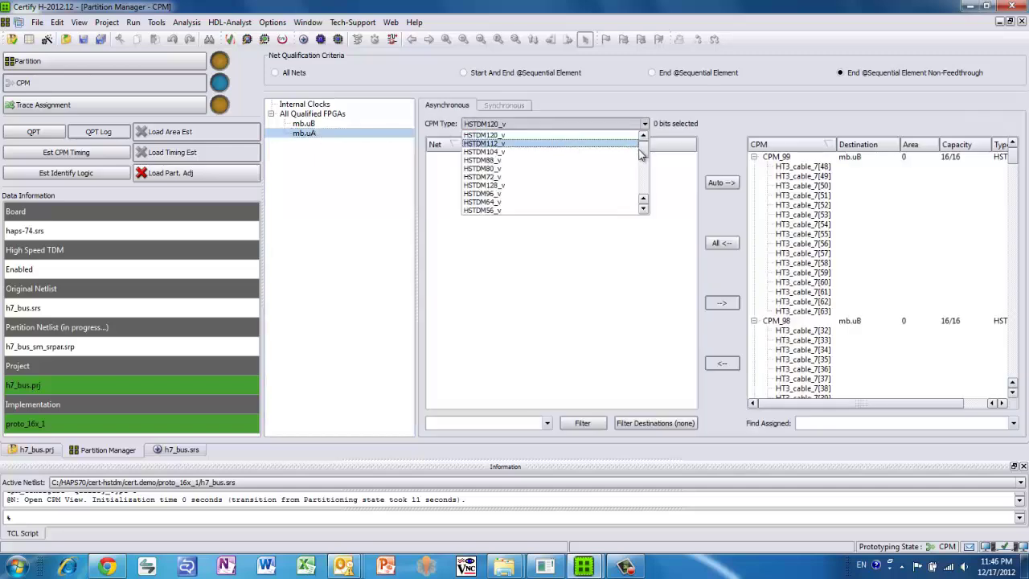
scroll(643, 157, "down", 1)
scroll(645, 161, "down", 3)
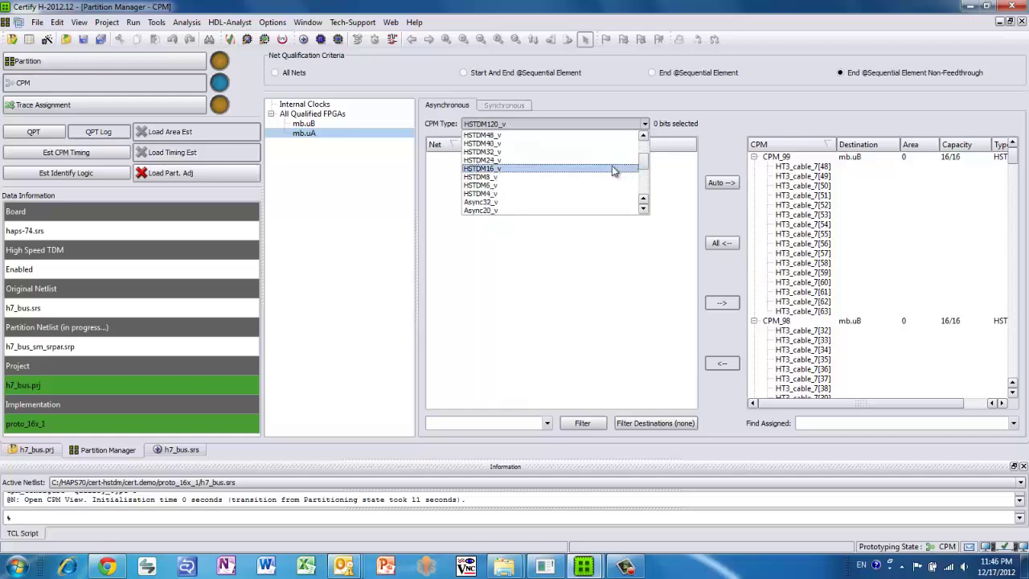
left_click(612, 168)
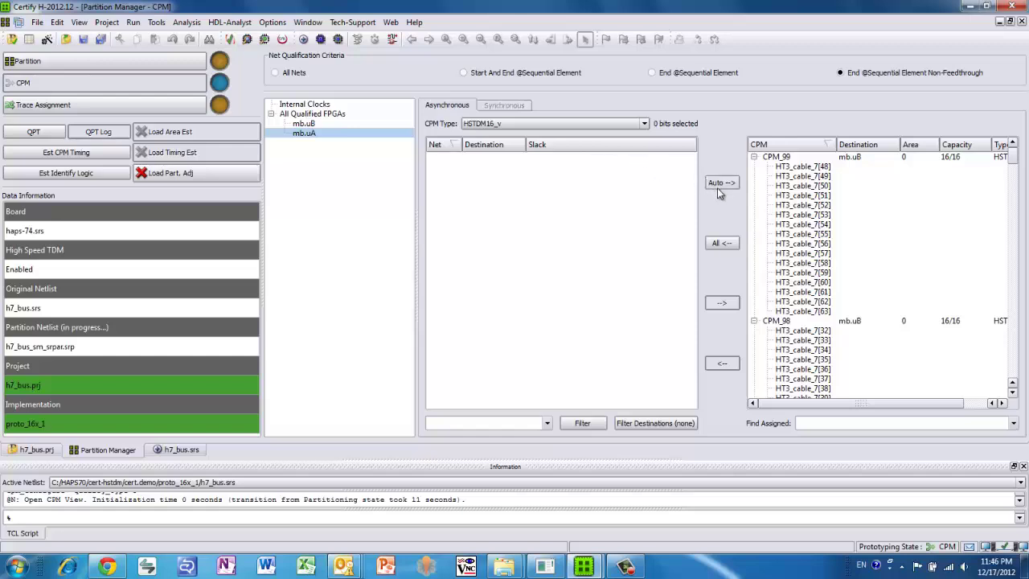
left_click_drag(1013, 154, 1016, 225)
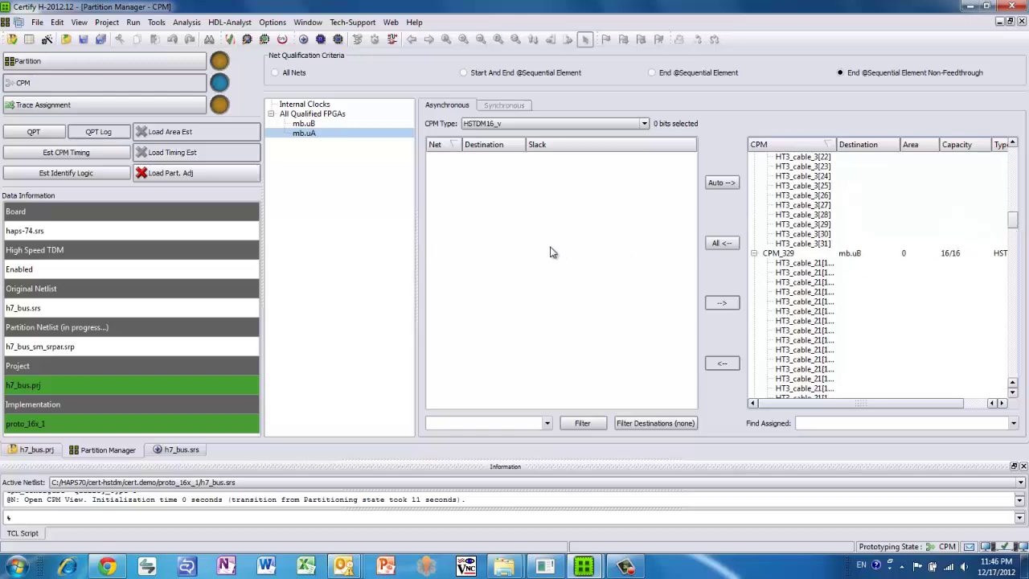
- Enter the trace assignment stage and review the net list of HSTDM16 cables, clocks and reset
left_click(184, 104)
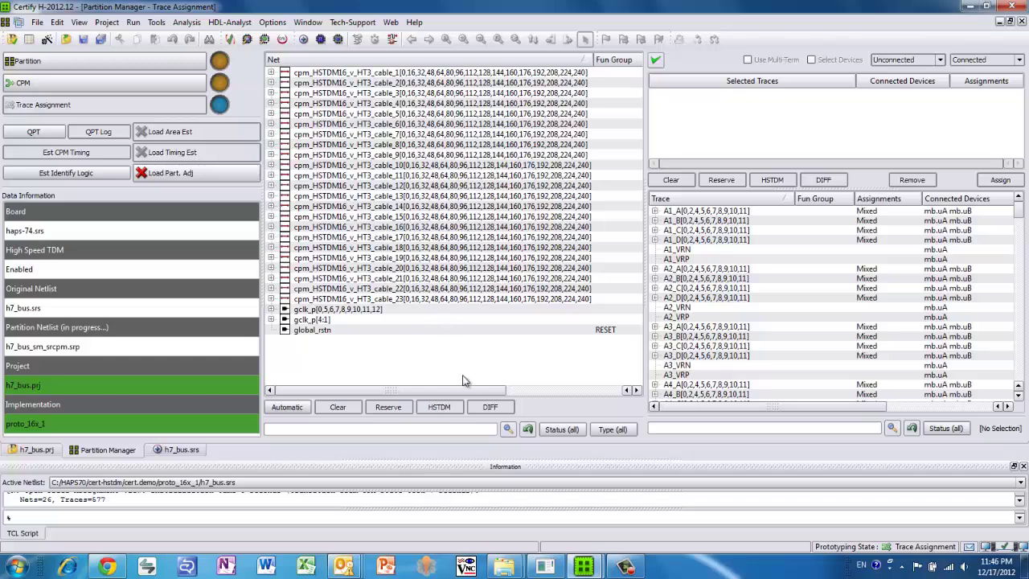
left_click_drag(467, 388, 522, 394)
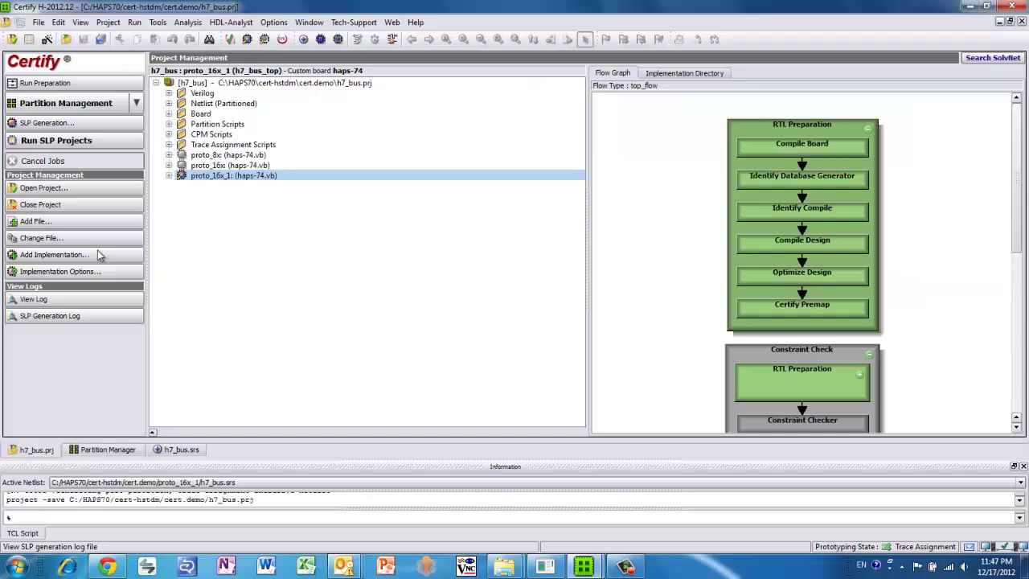
- Generate the SLP database projects for proto_16x_1 from the h7_bus.srp post-partition result file
left_click(93, 127)
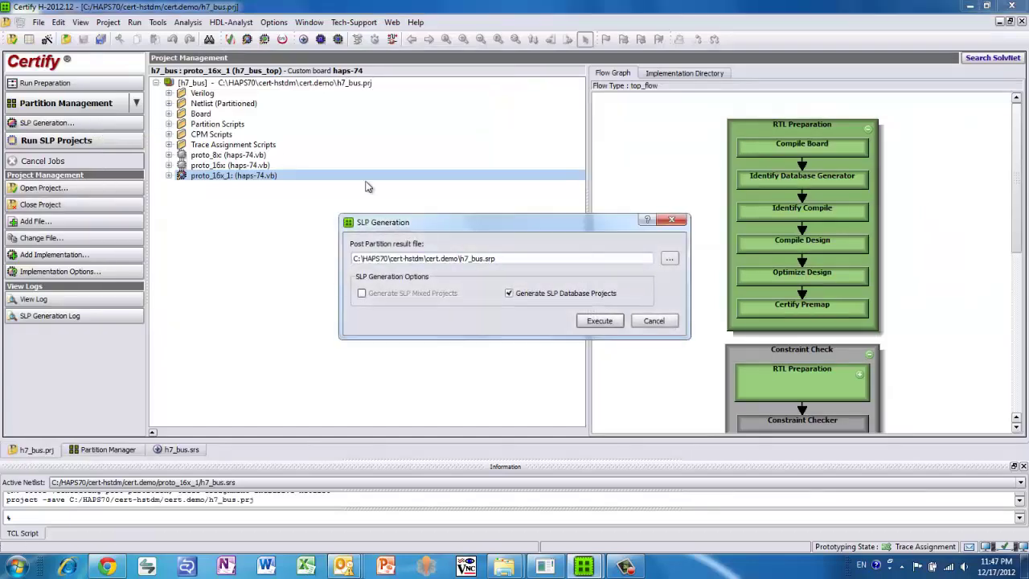
left_click(599, 321)
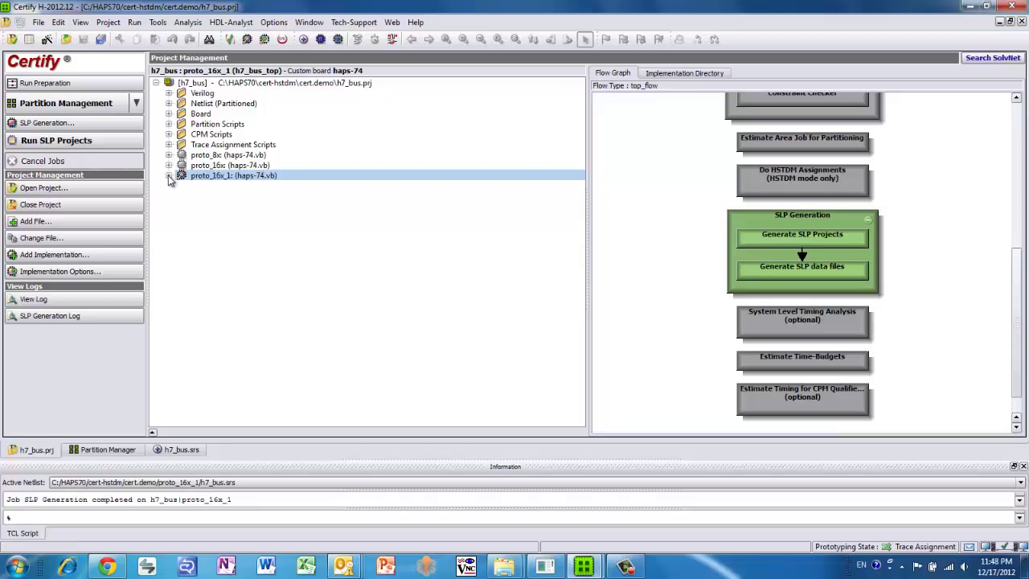
- Launch Synplify on the mb_uA_srs.prj project under proto_16x_1 and run its synthesis
left_click(169, 175)
left_click(222, 186)
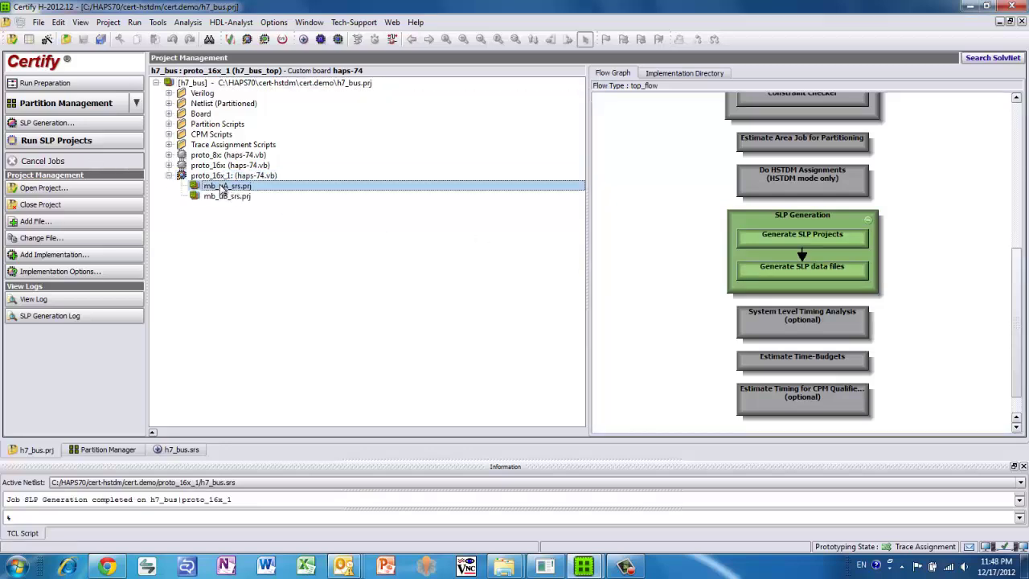
right_click(224, 187)
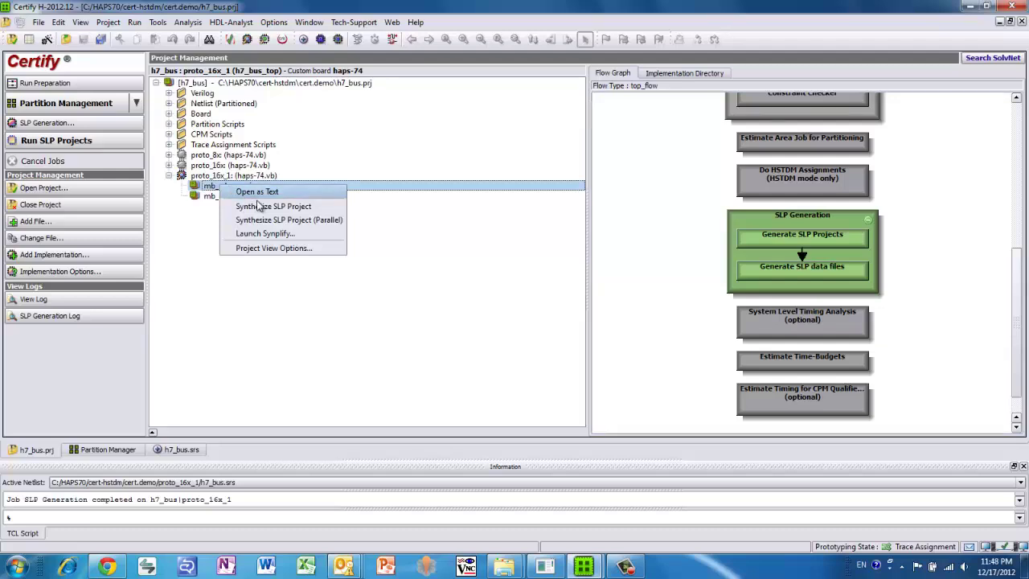
left_click(277, 233)
left_click(168, 175)
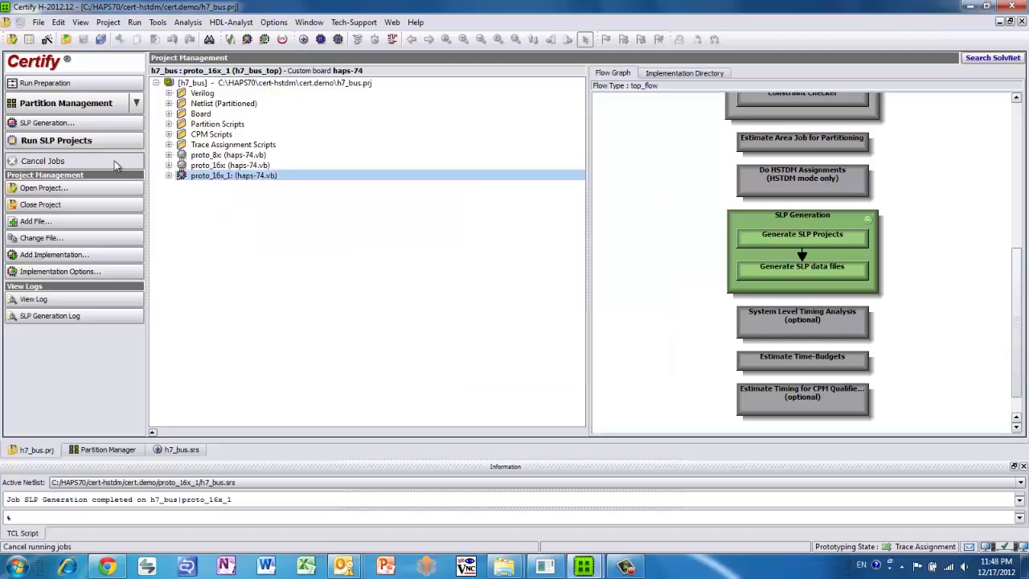
left_click(169, 176)
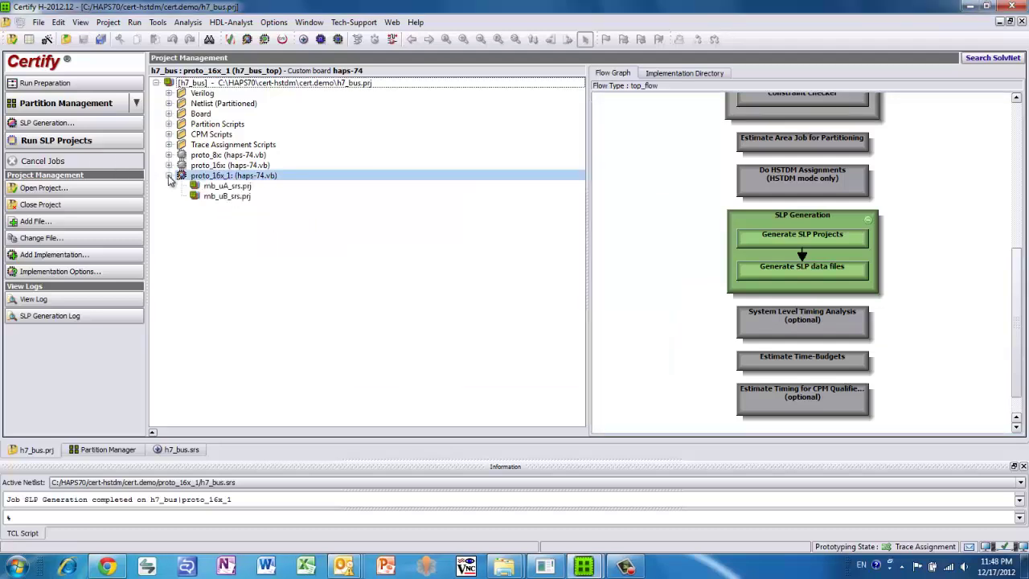
left_click(223, 185)
right_click(224, 186)
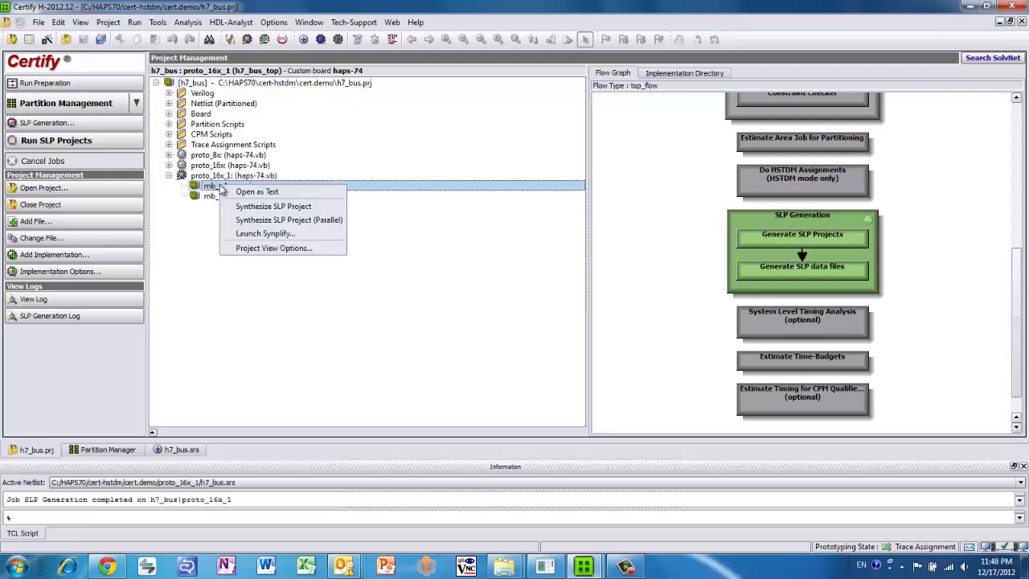
left_click(265, 233)
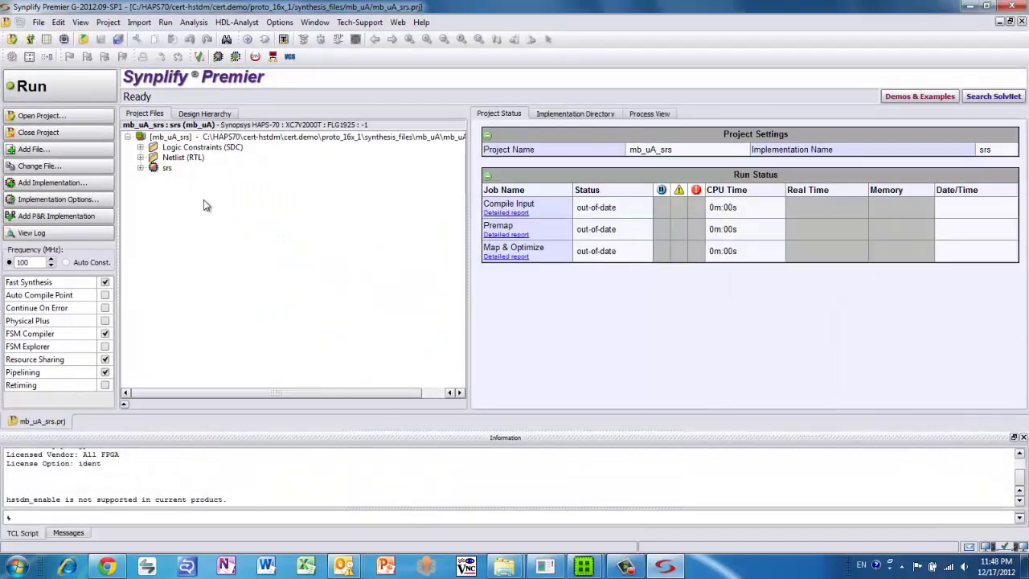
left_click(81, 86)
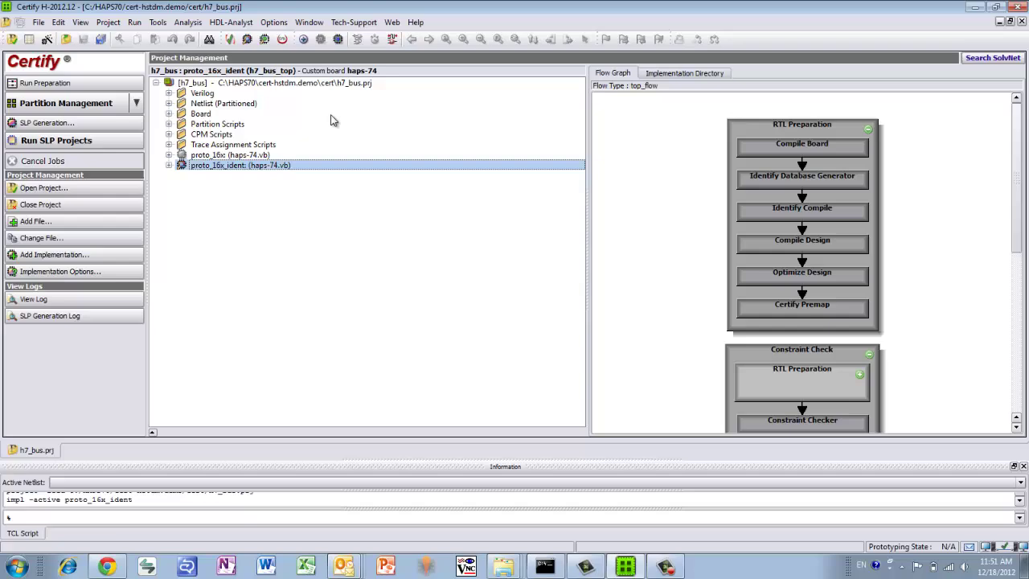
- Launch Identify Debugger from Certify for the proto_16x_ident implementation and run the IICE to capture hardware samples
left_click(266, 40)
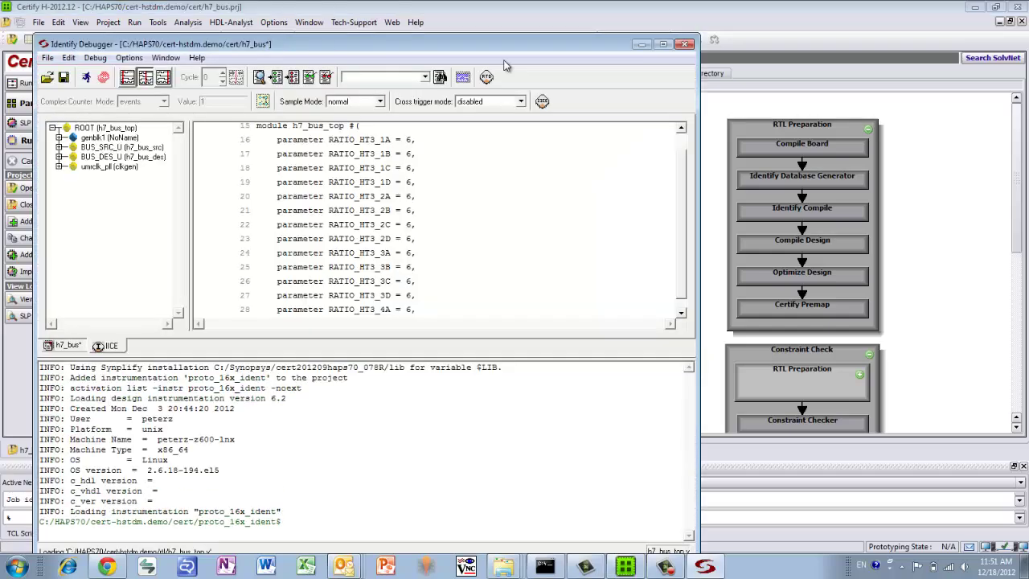
left_click(664, 45)
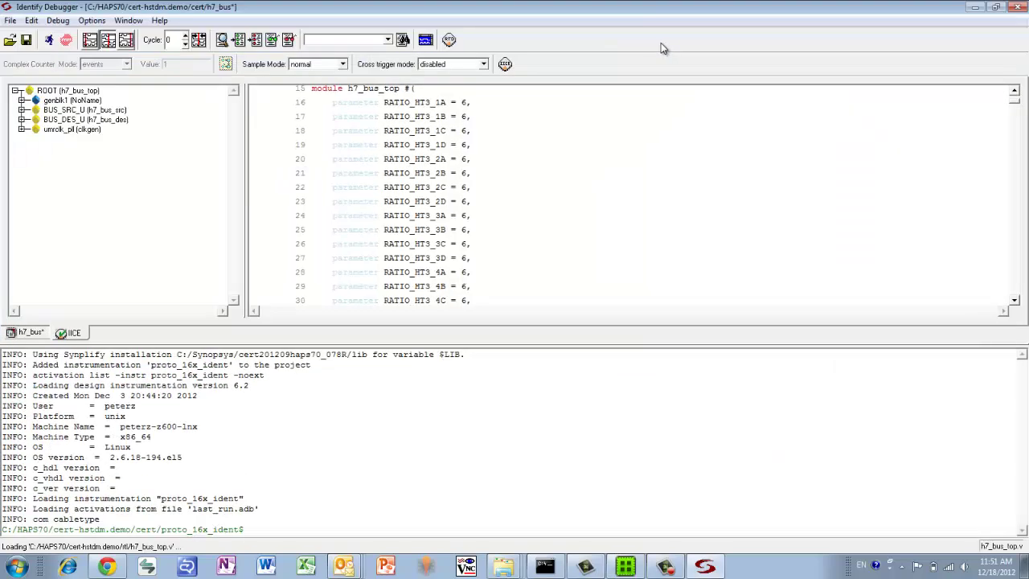
left_click(49, 40)
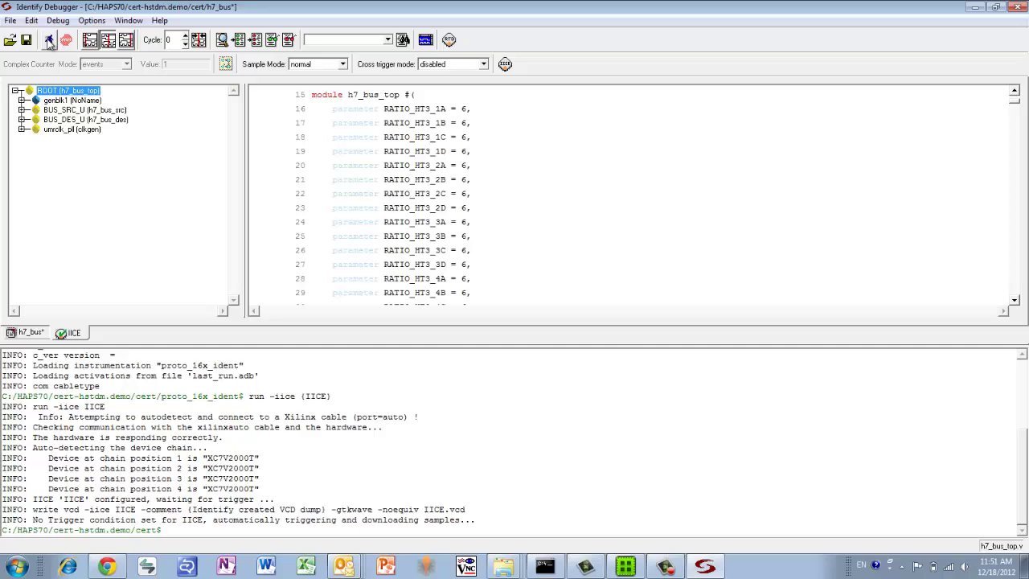
- Show the captured IICE samples in GTKWave and examine the busgrp_in and busgrp_out waveforms, from the full time range down to individual sample cycles
left_click(426, 40)
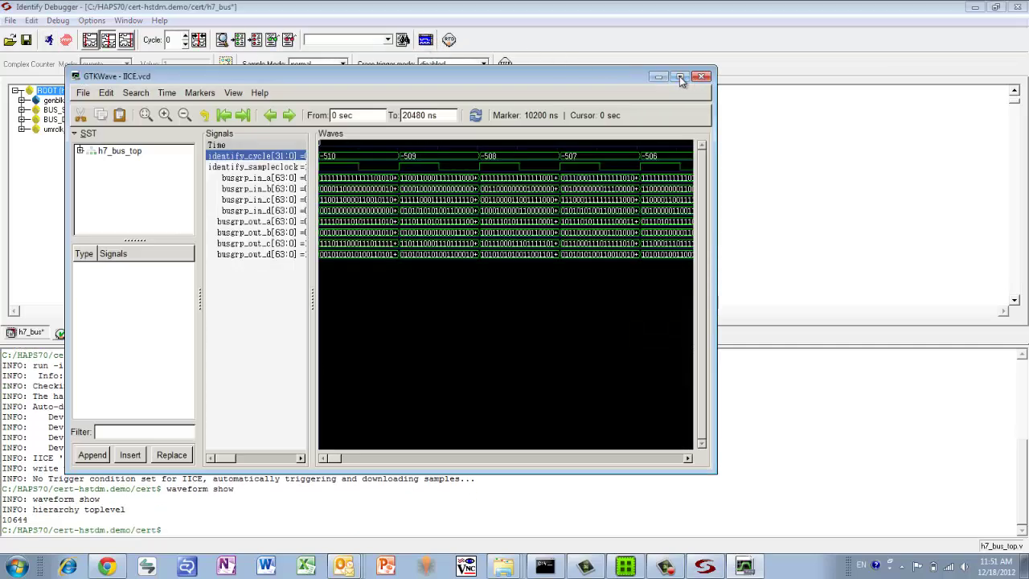
left_click(680, 77)
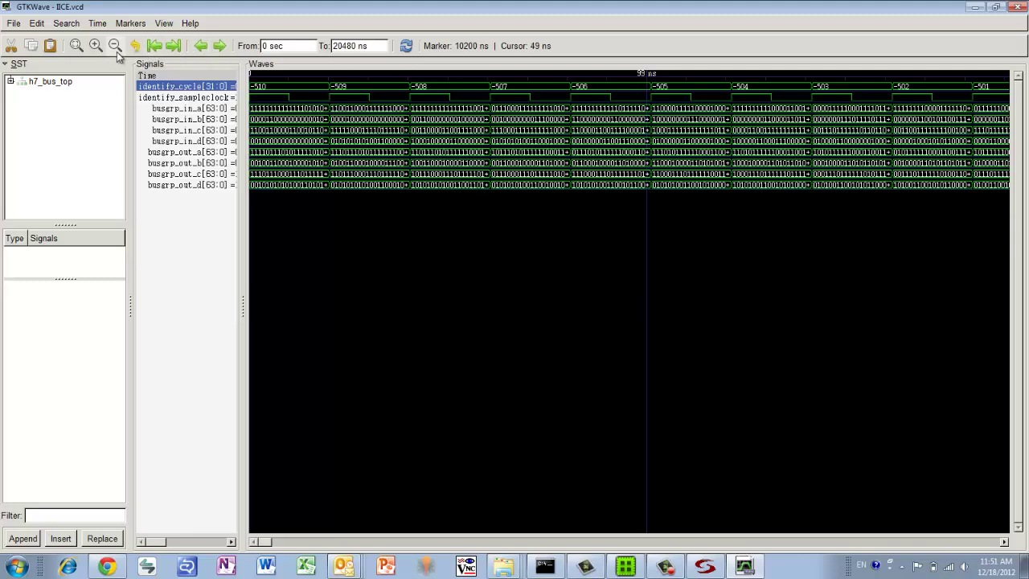
left_click(76, 46)
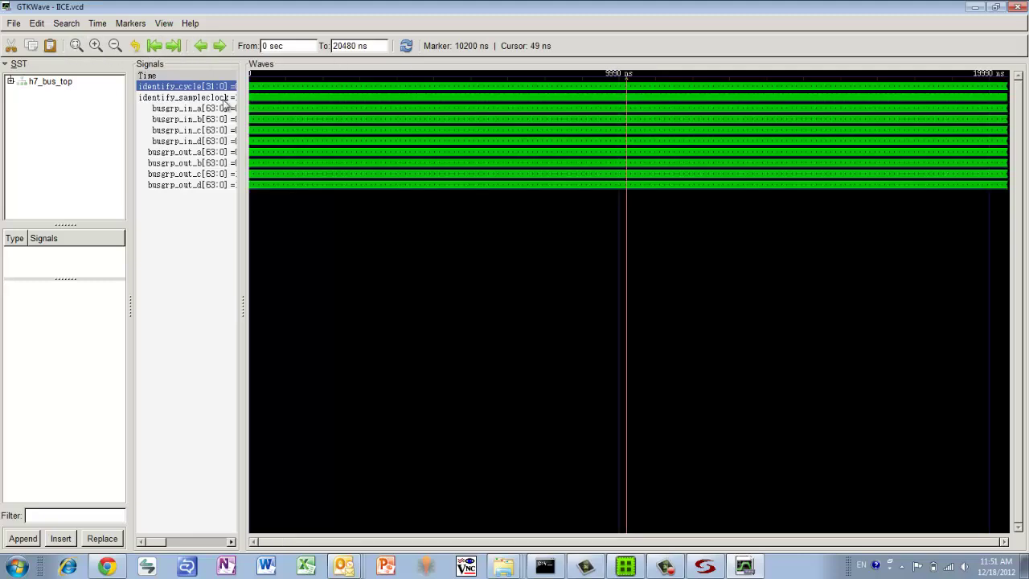
right_click_drag(298, 156, 474, 173)
left_click(334, 179)
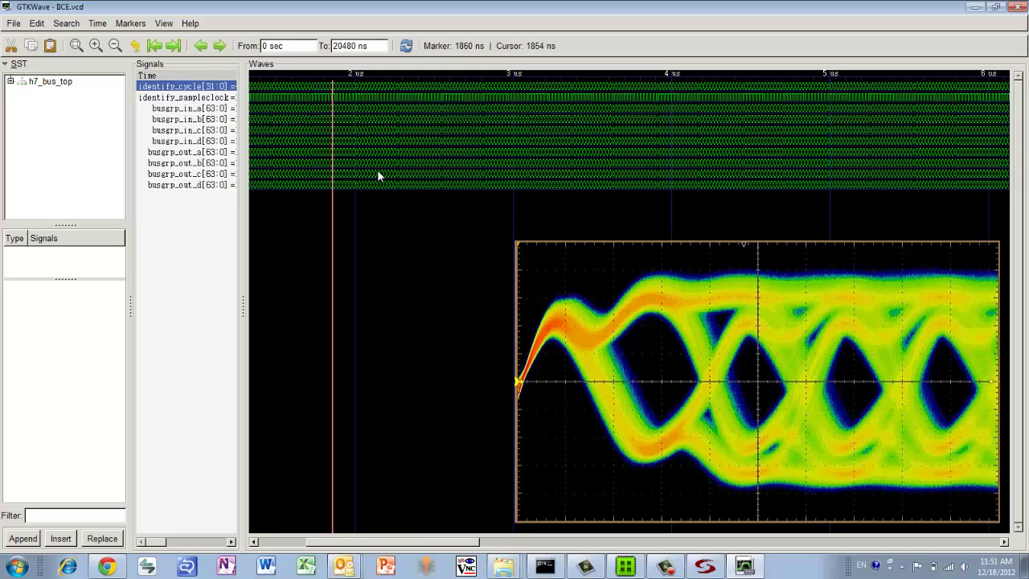
right_click_drag(590, 184, 336, 184)
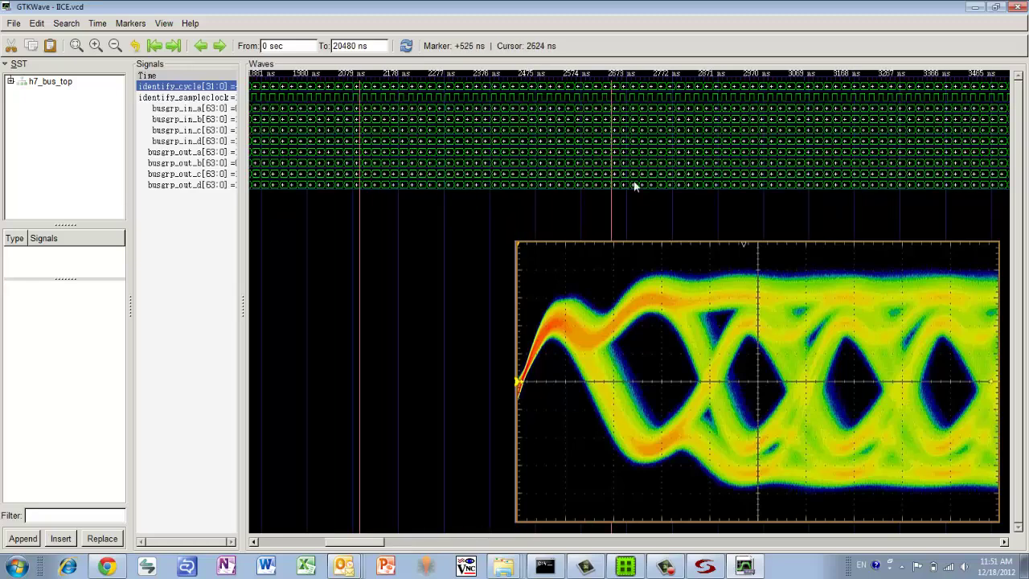
right_click_drag(634, 186, 683, 195)
right_click_drag(398, 193, 822, 211)
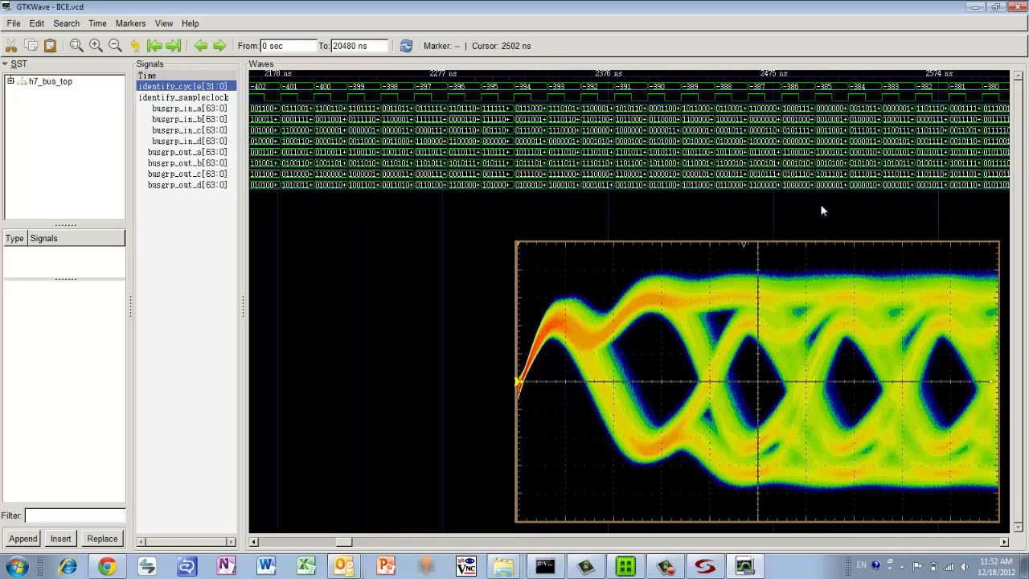